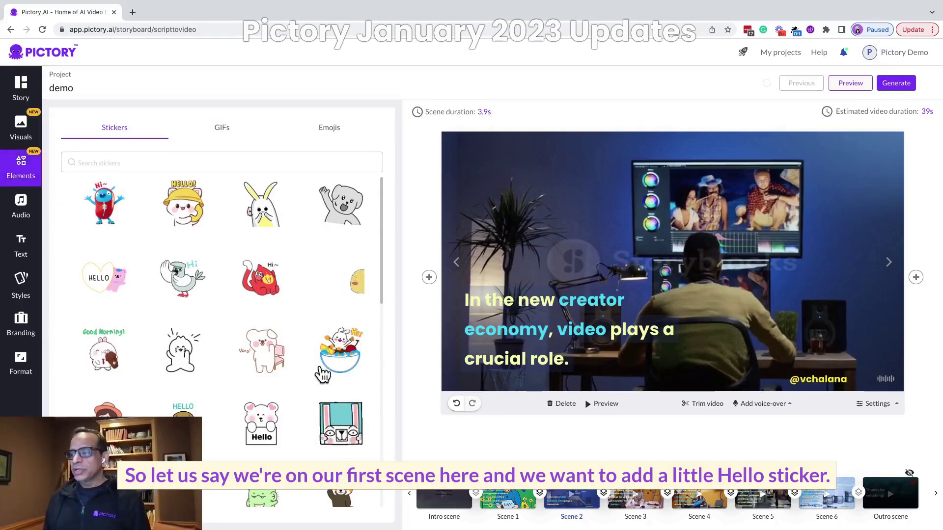
- Add the HELLO heart sticker to Scene 1, shrunk and placed at the top right
left_click(510, 494)
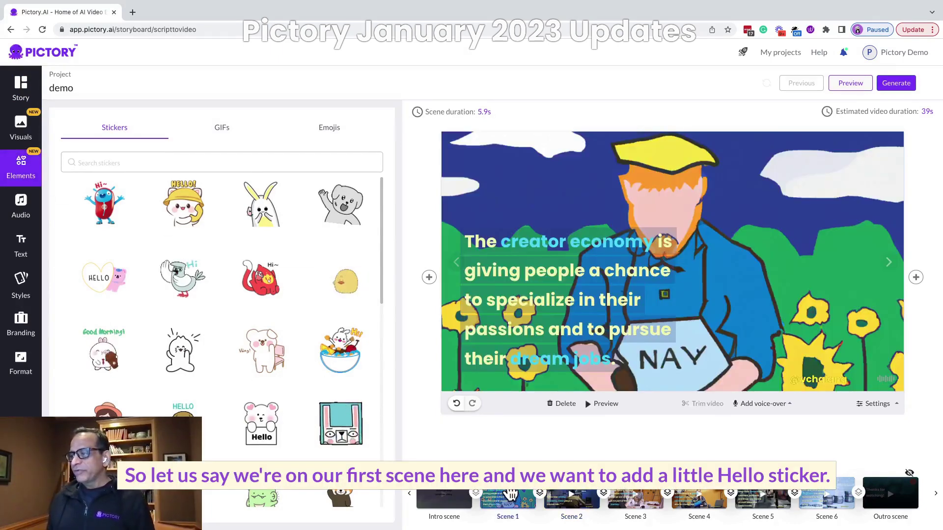
left_click(104, 277)
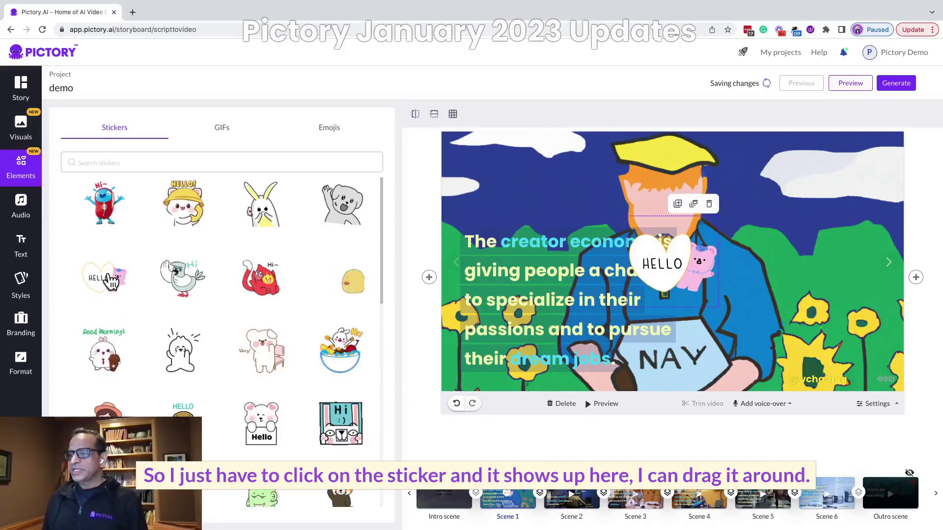
left_click_drag(690, 265, 848, 206)
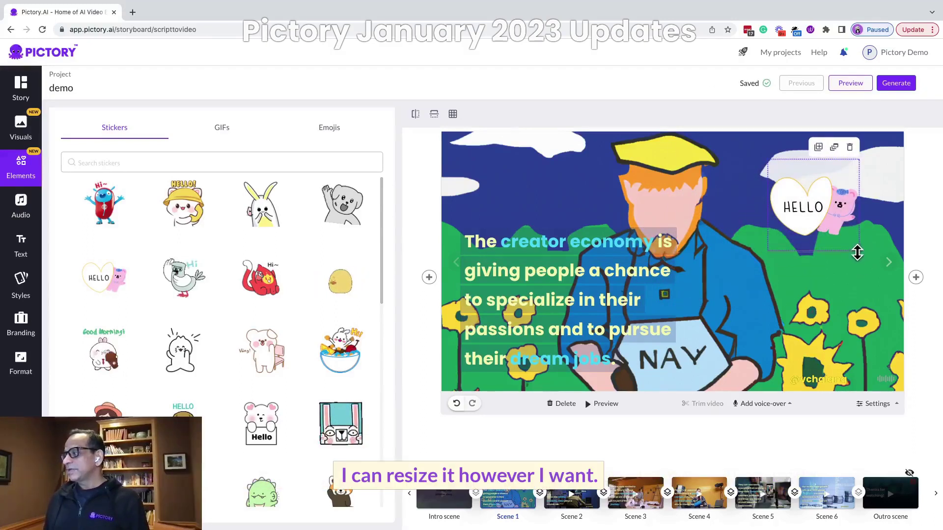
left_click_drag(857, 245, 831, 222)
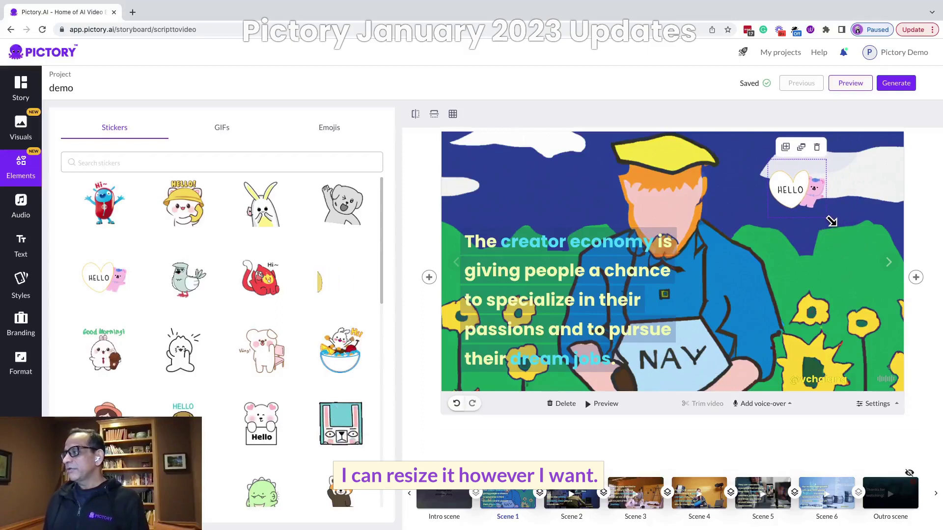
left_click_drag(805, 183, 863, 191)
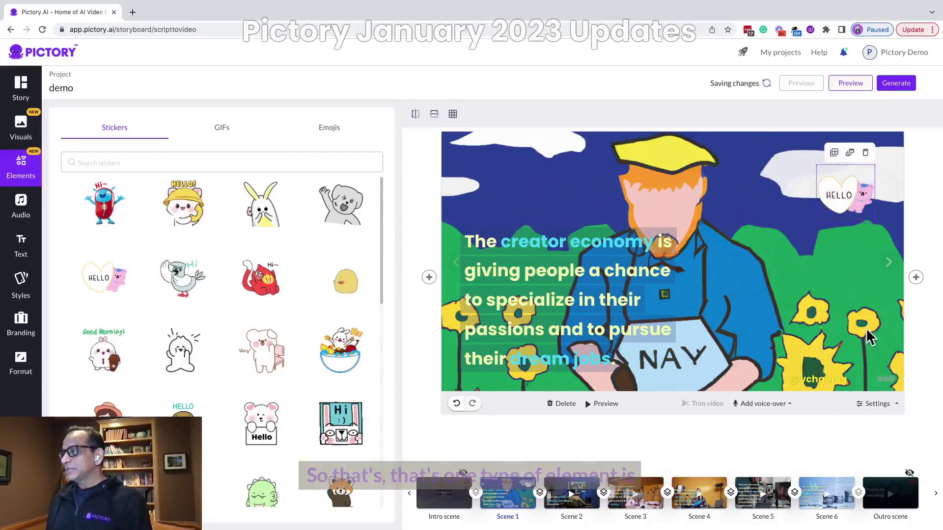
- Search the stickers for 'hi', then switch to the GIF library
left_click(119, 163)
type("hi")
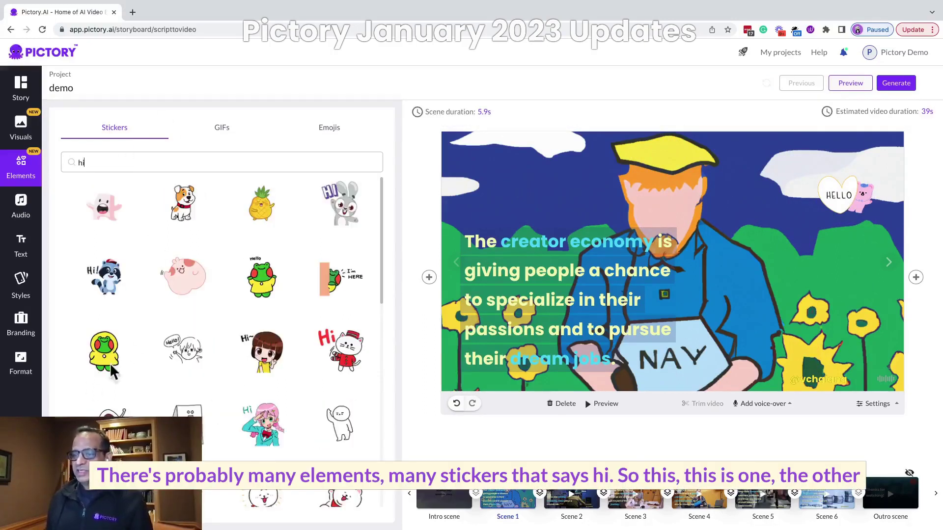
scroll(158, 409, "down", 10)
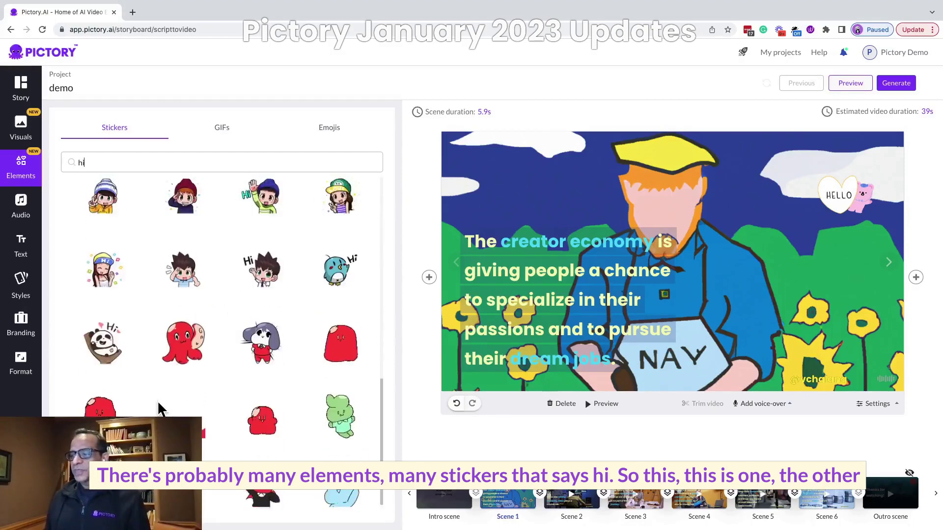
scroll(158, 409, "up", 10)
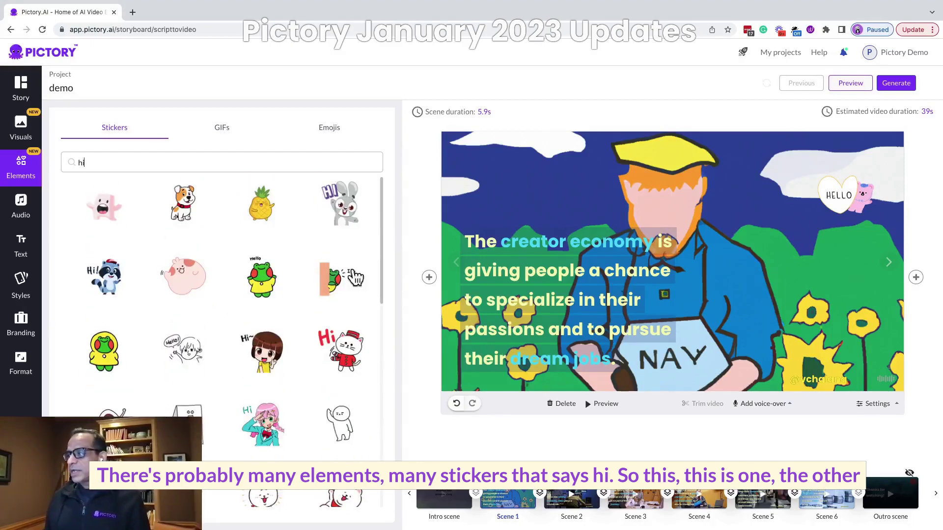
left_click(221, 130)
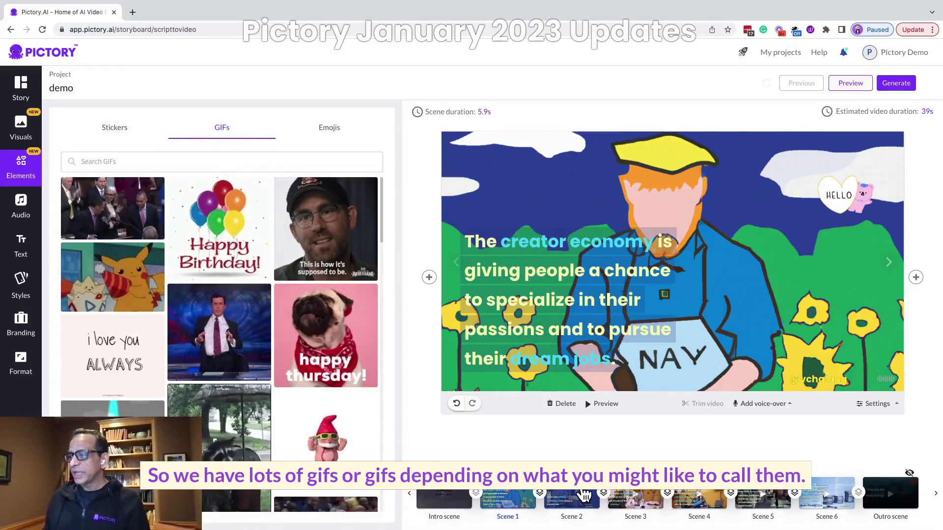
- Select Scene 2 and search the GIF library for 'creators'
left_click(584, 495)
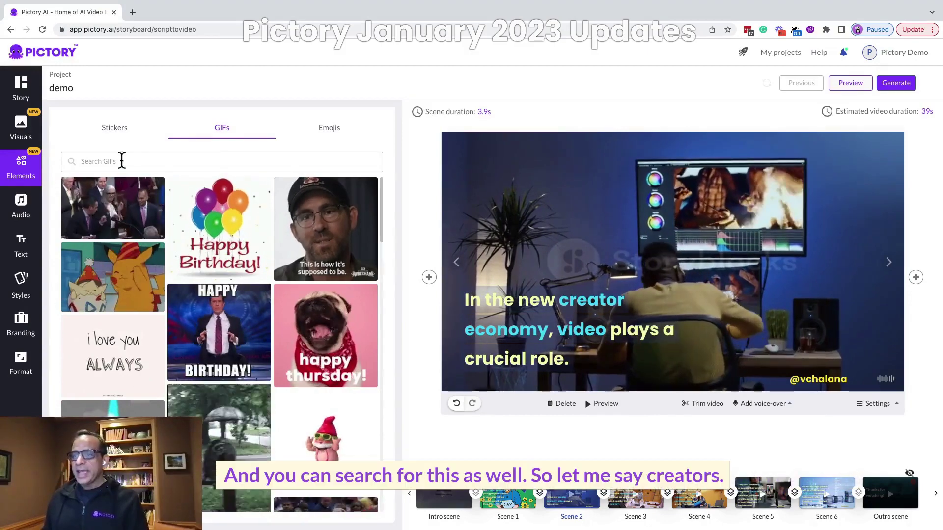
left_click(114, 161)
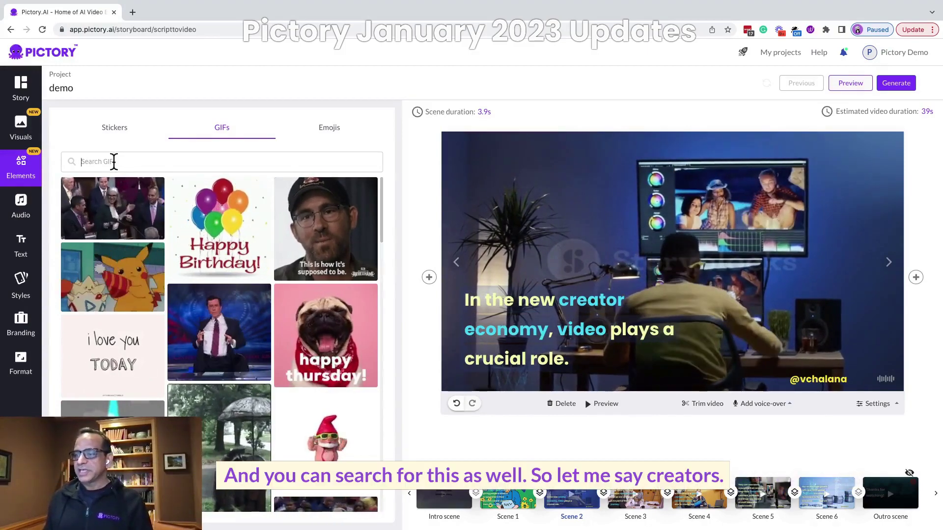
type("creator")
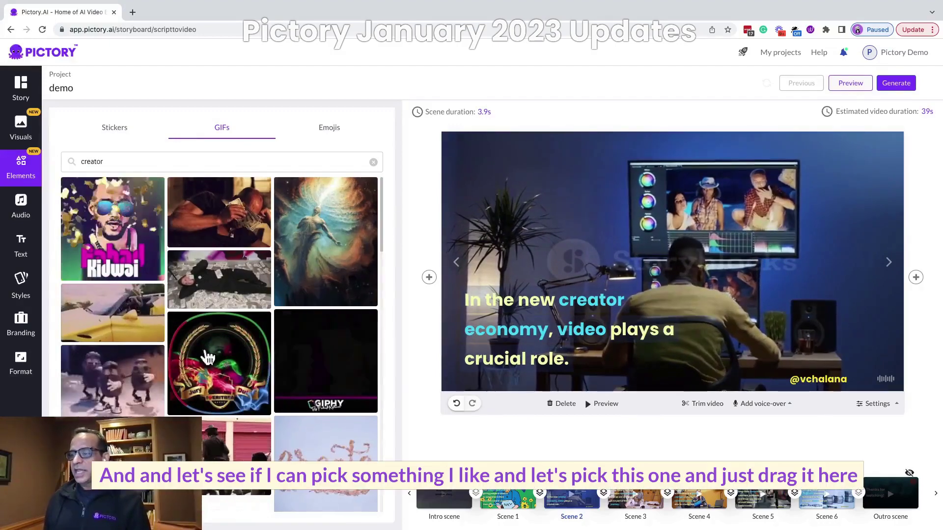
type("s")
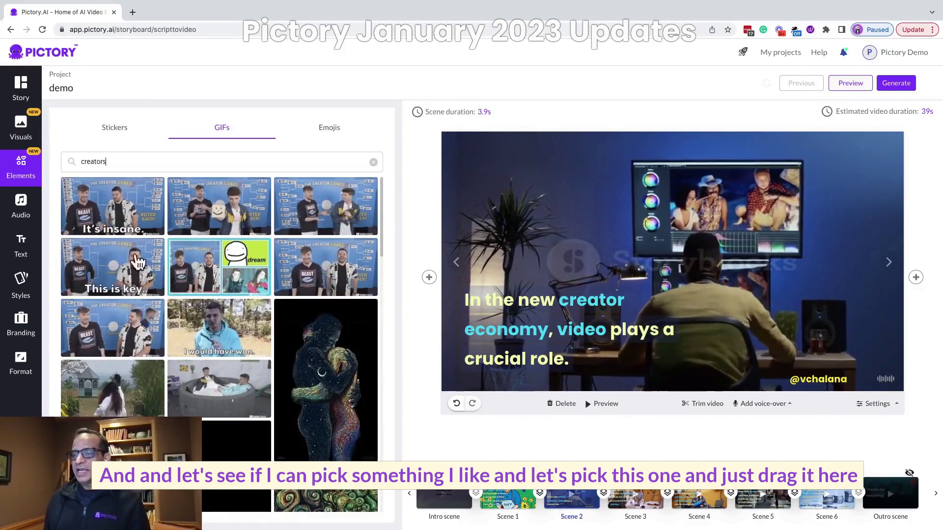
- Add the 'It's insane' GIF to Scene 2, moved to the upper area and enlarged
left_click(113, 206)
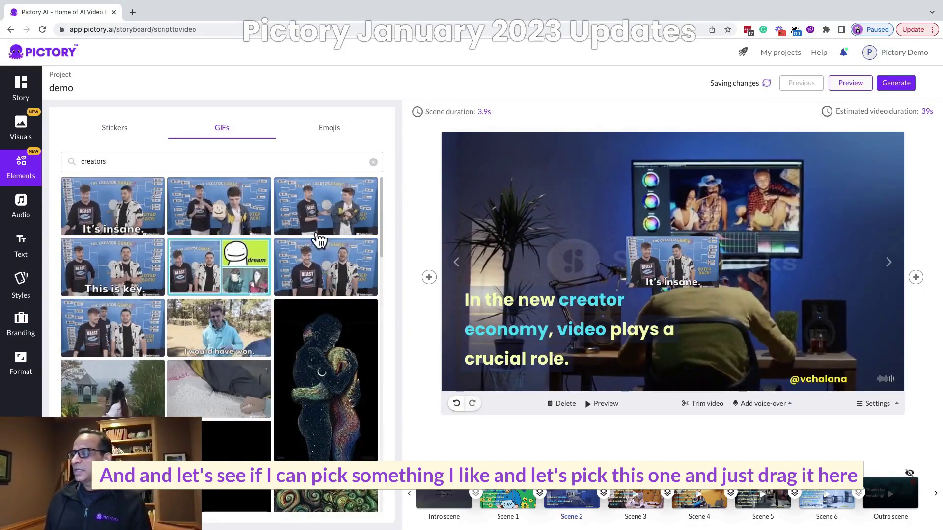
left_click_drag(684, 263, 857, 167)
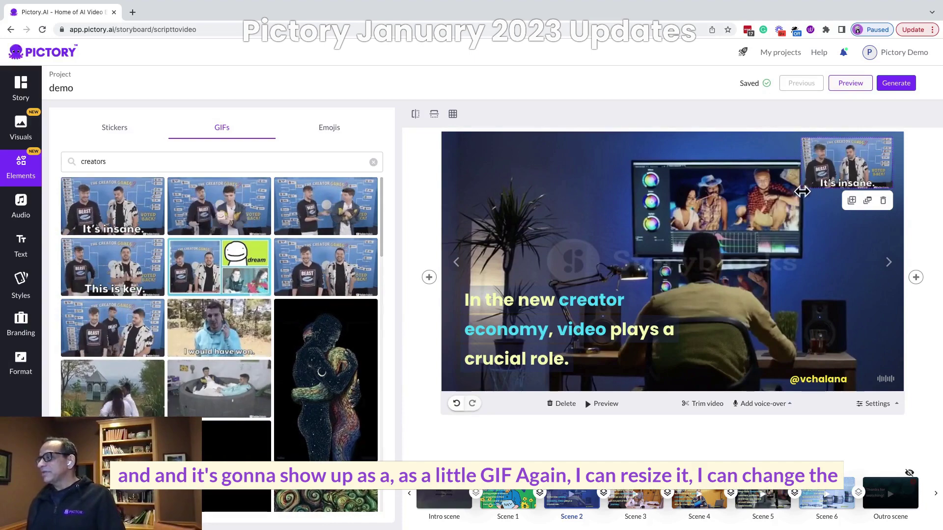
left_click_drag(835, 162, 540, 181)
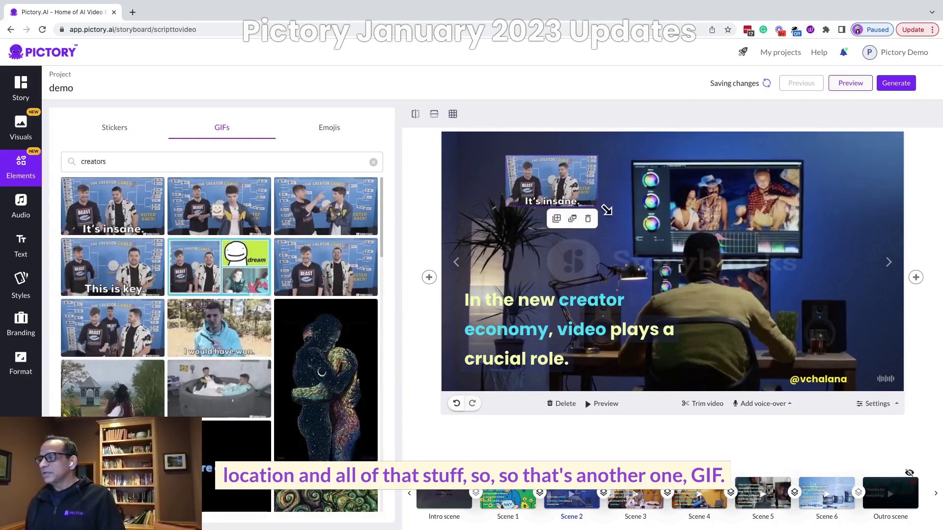
left_click_drag(599, 207, 647, 231)
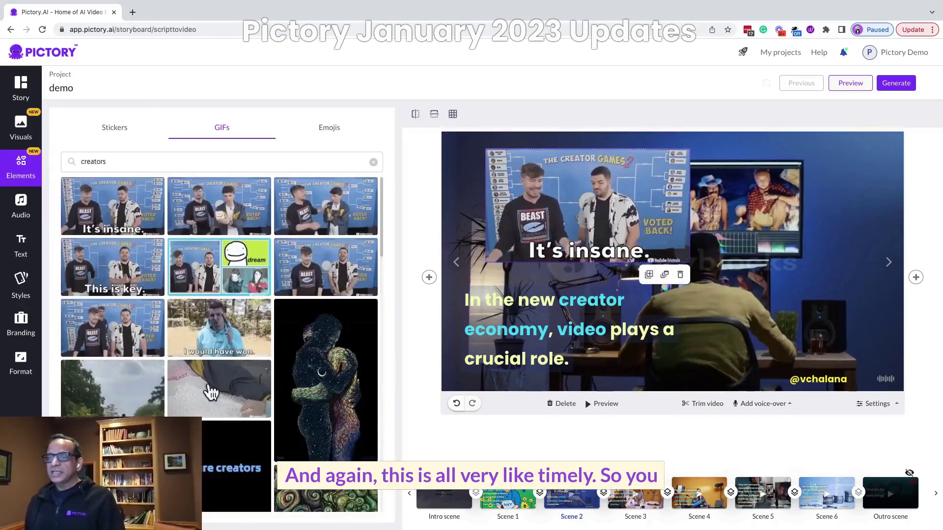
- Deselect the GIF and clear the GIF search back to trending results
left_click(409, 169)
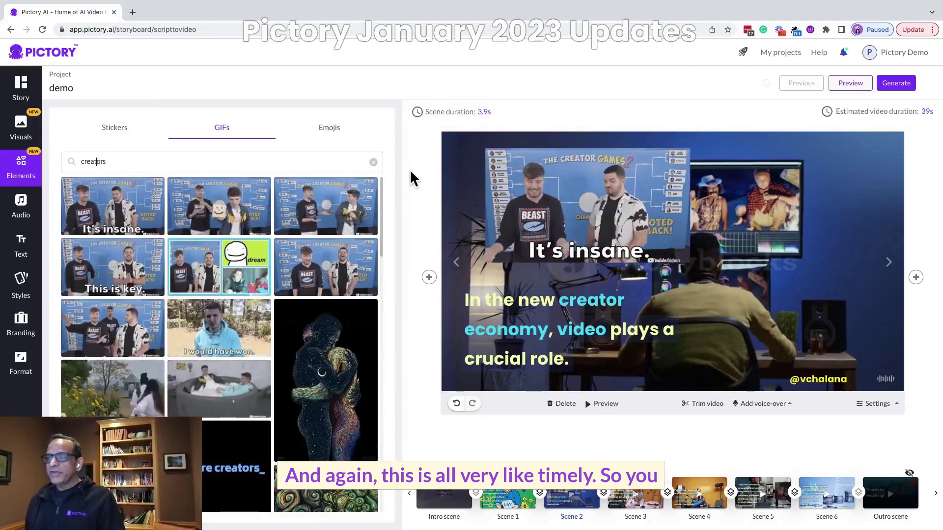
left_click(375, 163)
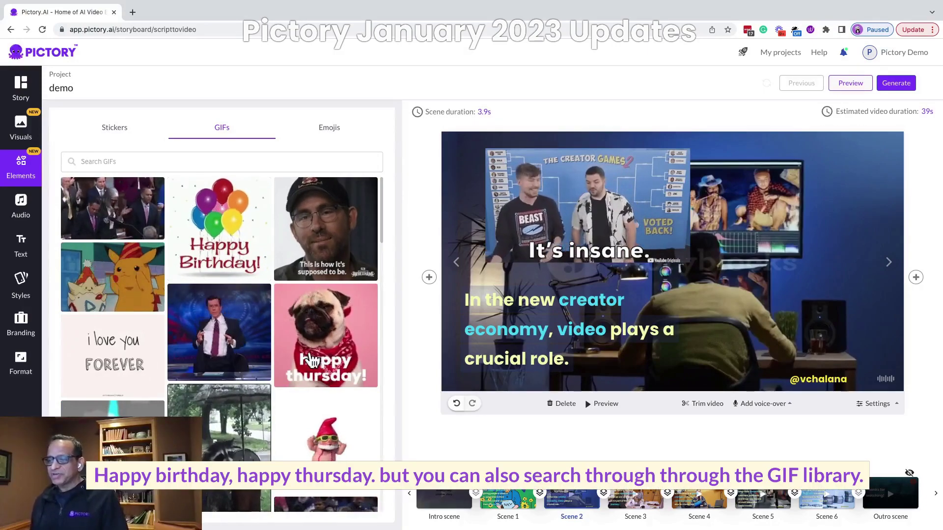
scroll(290, 398, "down", 2)
scroll(290, 399, "up", 2)
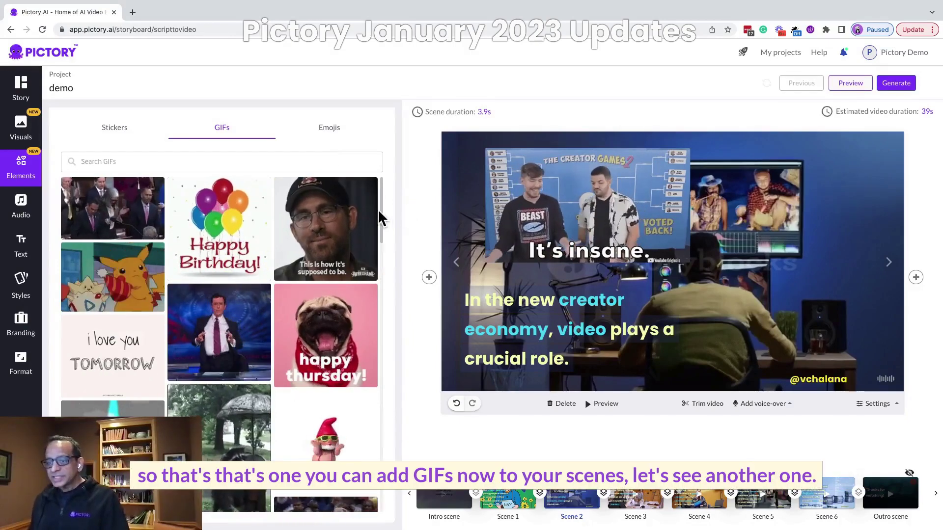
- Add a thumbs-up emoji to Scene 3 and place it at the top right
left_click(641, 498)
left_click(327, 128)
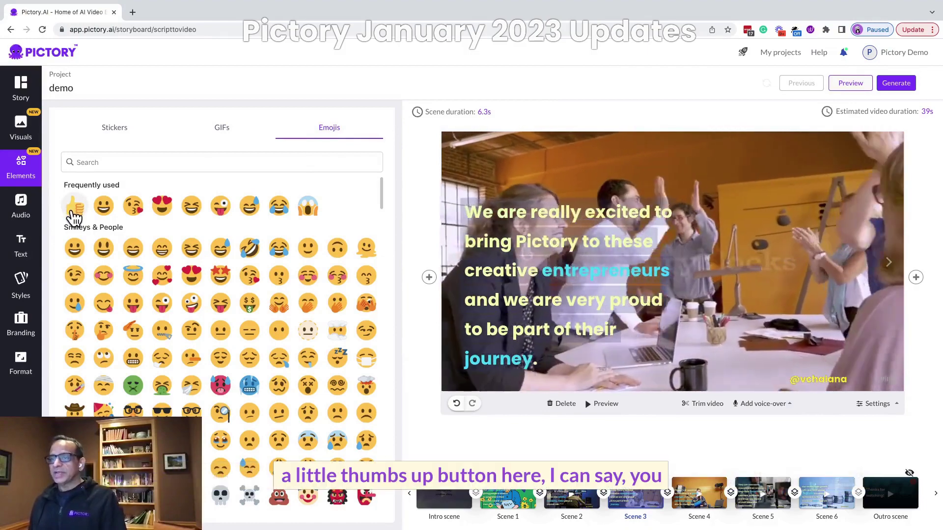
left_click(74, 214)
left_click_drag(670, 309, 855, 235)
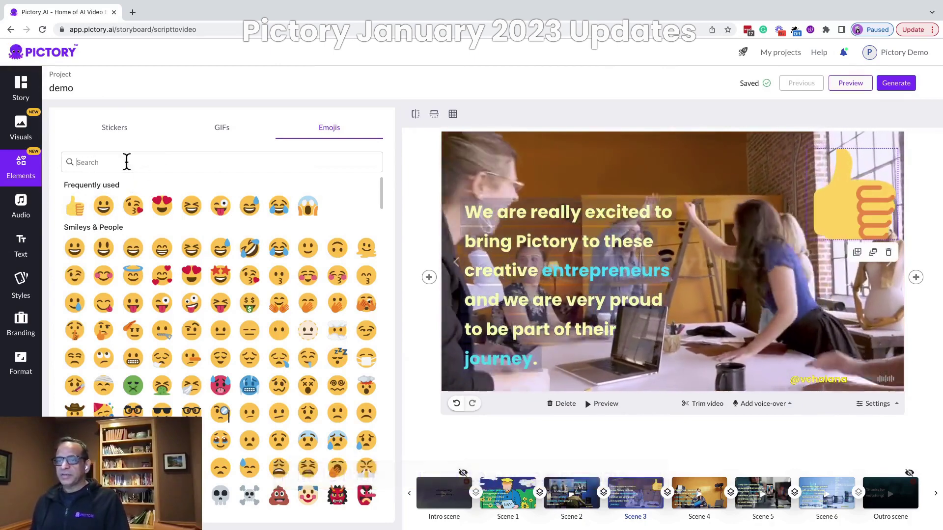
- Add a red heart emoji found by searching 'heart', and shrink both emojis into the top corners
left_click(124, 162)
type("heart")
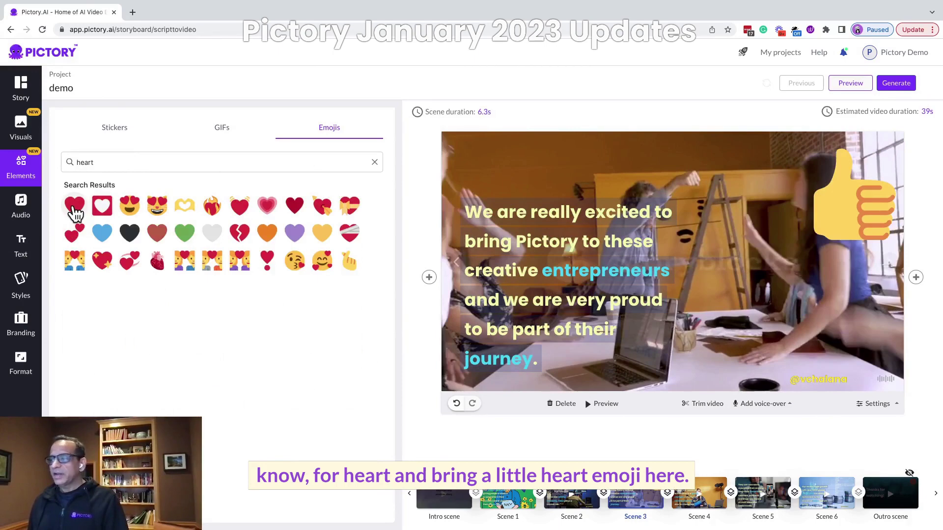
left_click(74, 211)
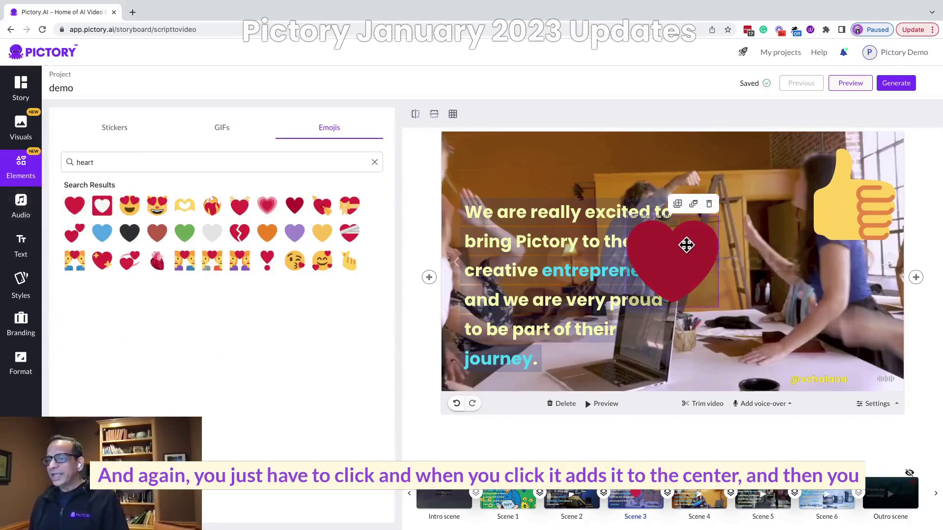
left_click_drag(685, 247, 831, 315)
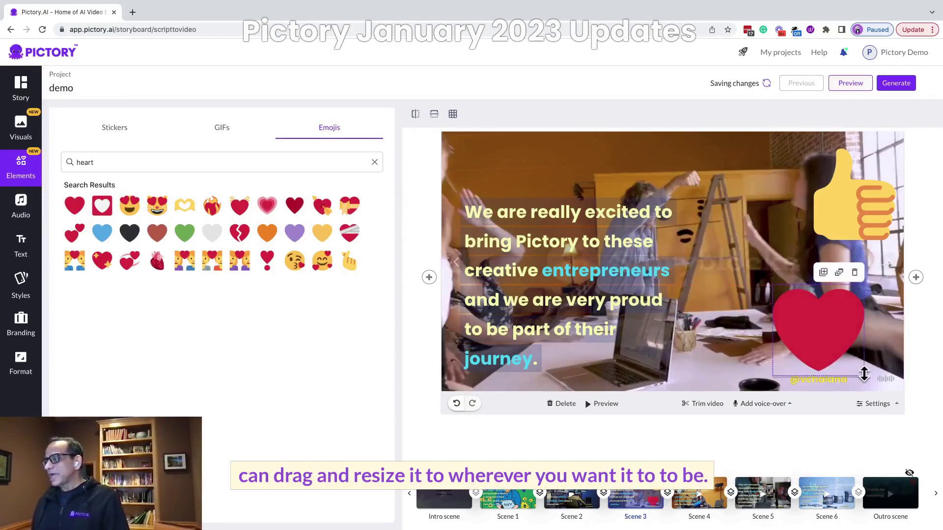
left_click_drag(851, 363, 802, 320)
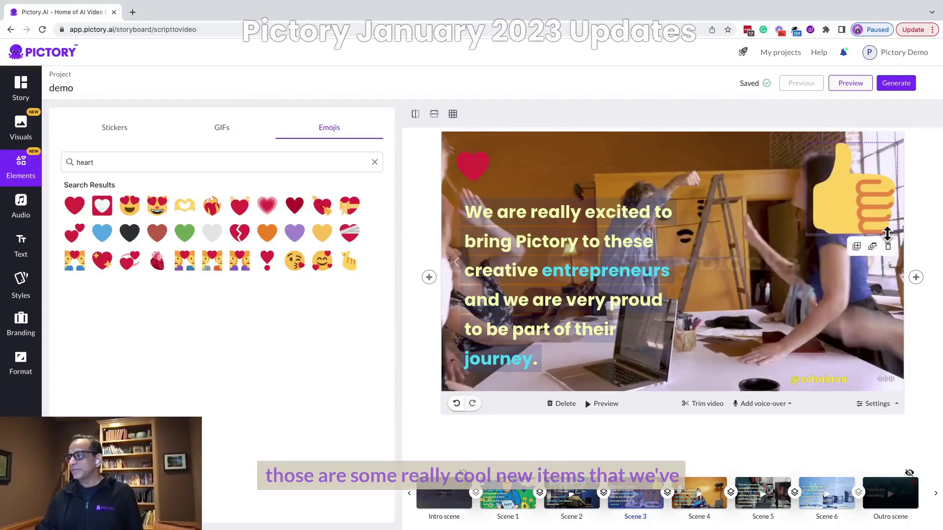
left_click_drag(900, 236, 862, 207)
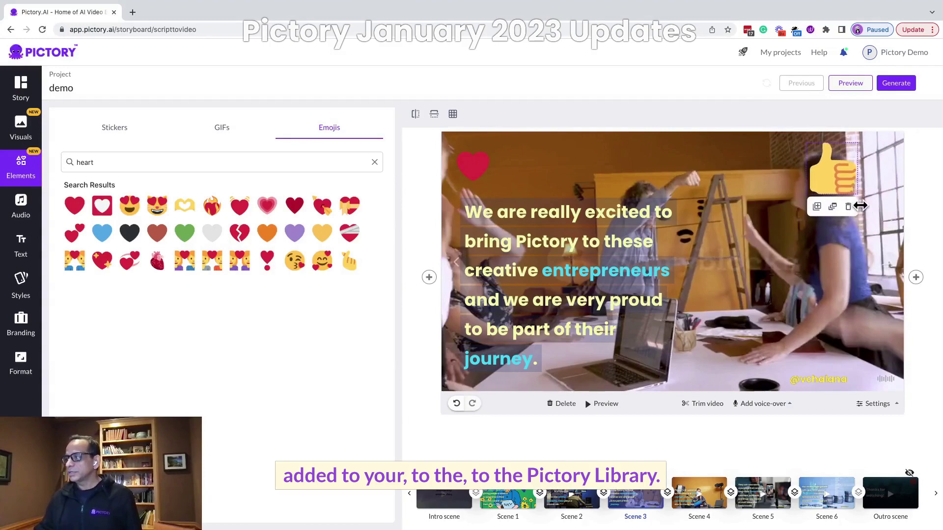
left_click_drag(856, 165, 884, 167)
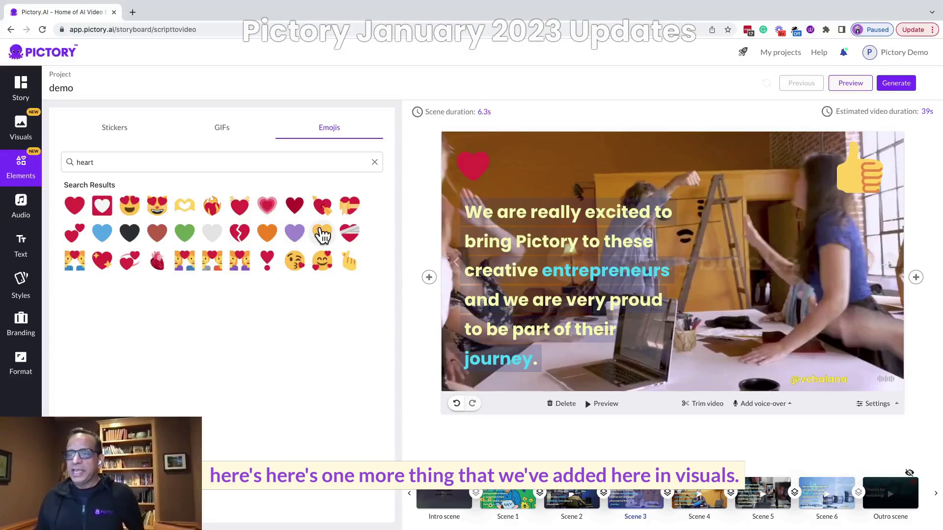
- Open the Visuals library for Scene 3
left_click(14, 134)
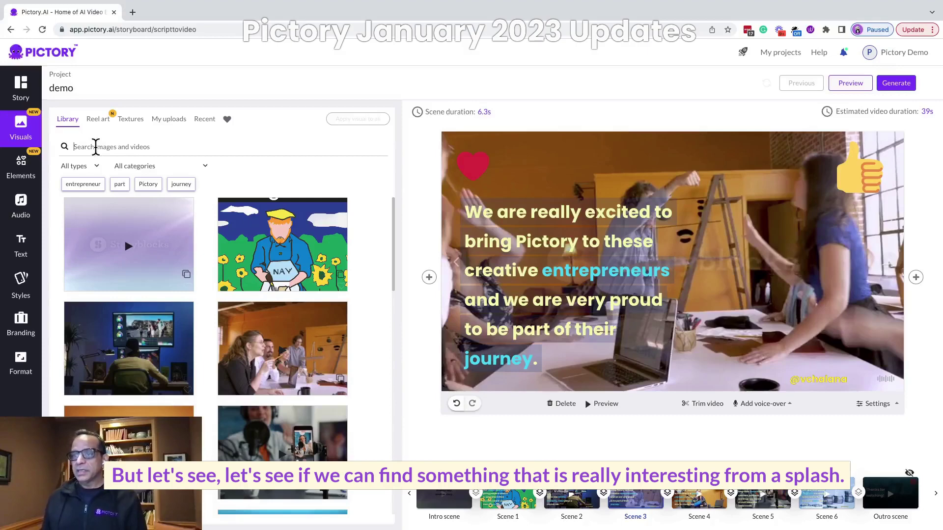
- Search the library for 'journey' and filter the results to Images only
type("rney")
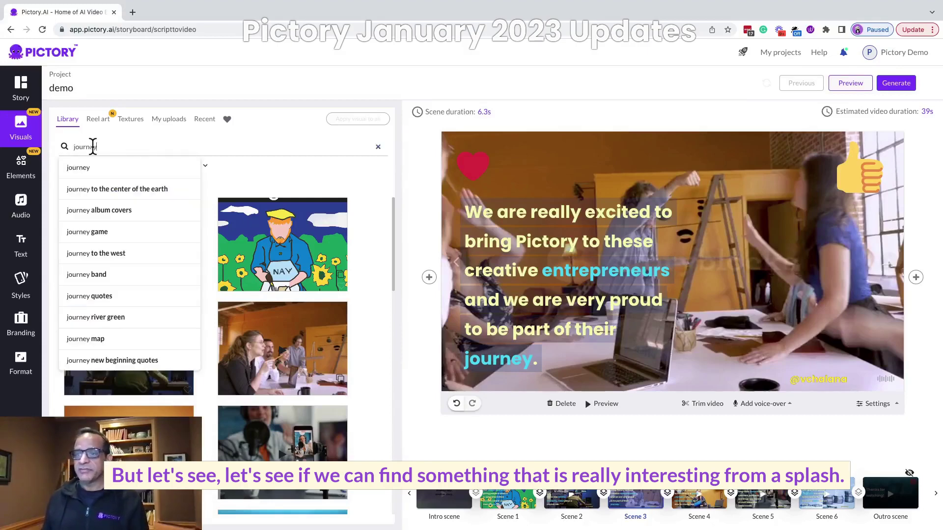
left_click(86, 167)
left_click(95, 169)
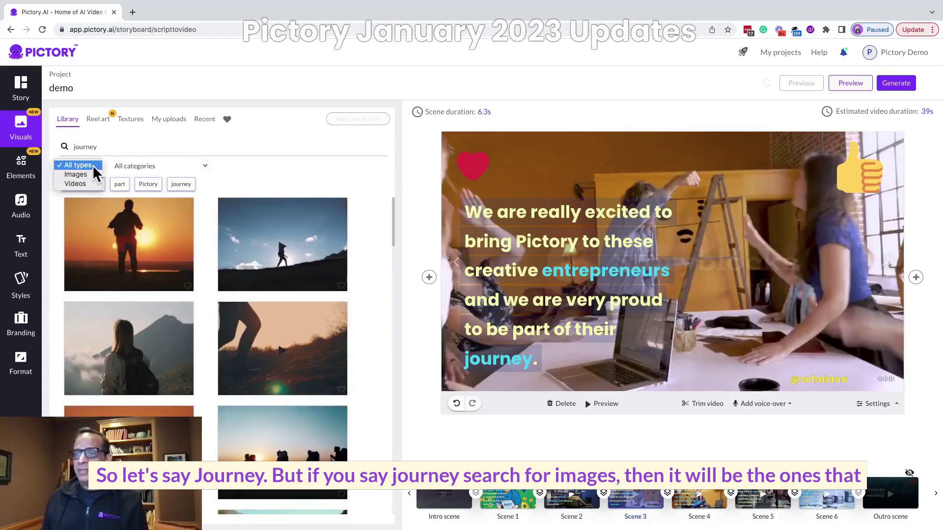
left_click(76, 175)
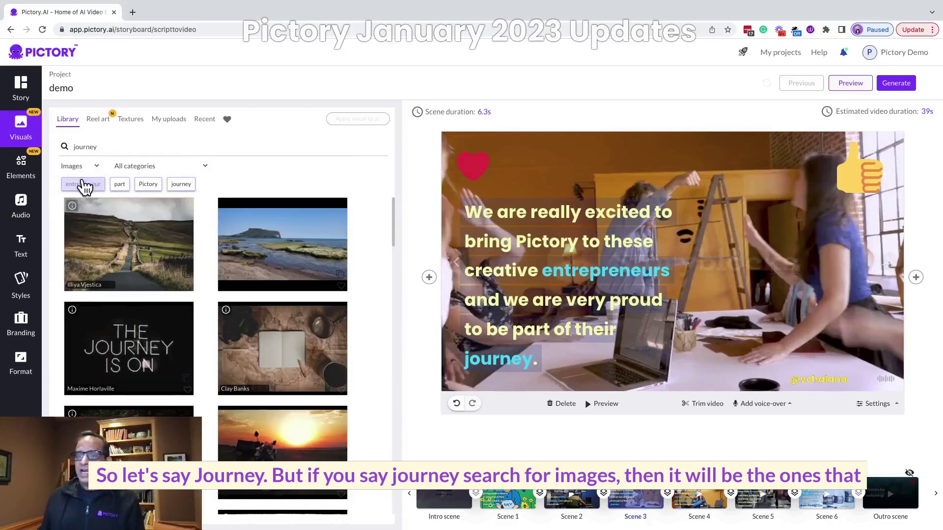
mouse_move(74, 212)
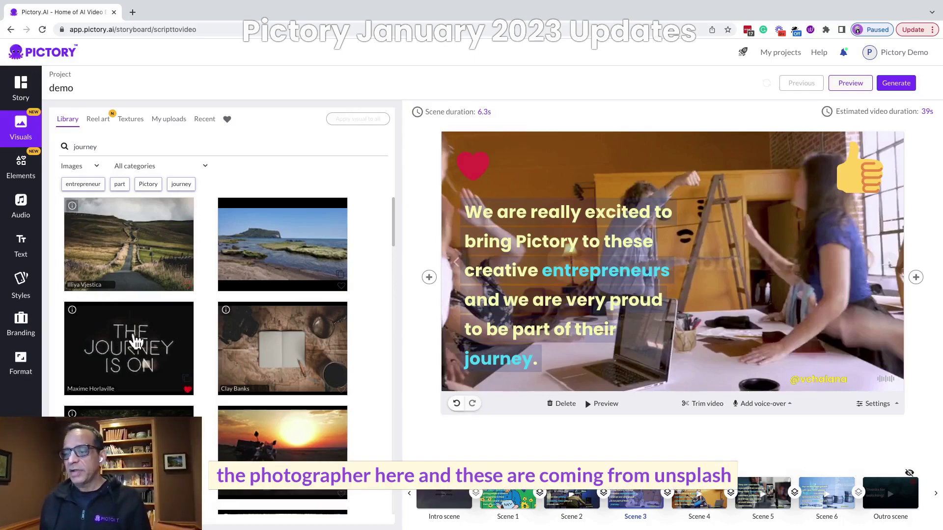
- Scroll through the 'journey' image results to find the suitcase sunset photo
scroll(189, 376, "down", 4)
scroll(138, 348, "down", 2)
scroll(137, 349, "up", 2)
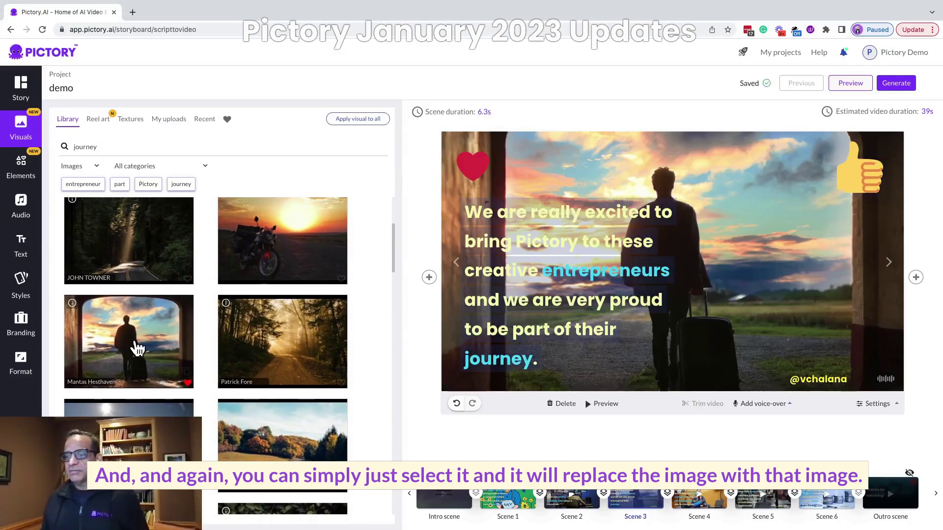
scroll(137, 348, "down", 4)
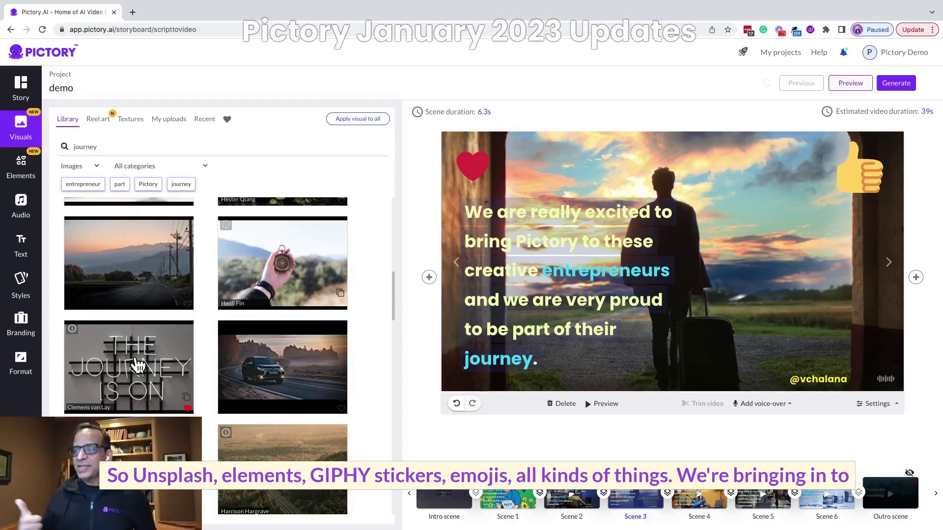
left_click(20, 167)
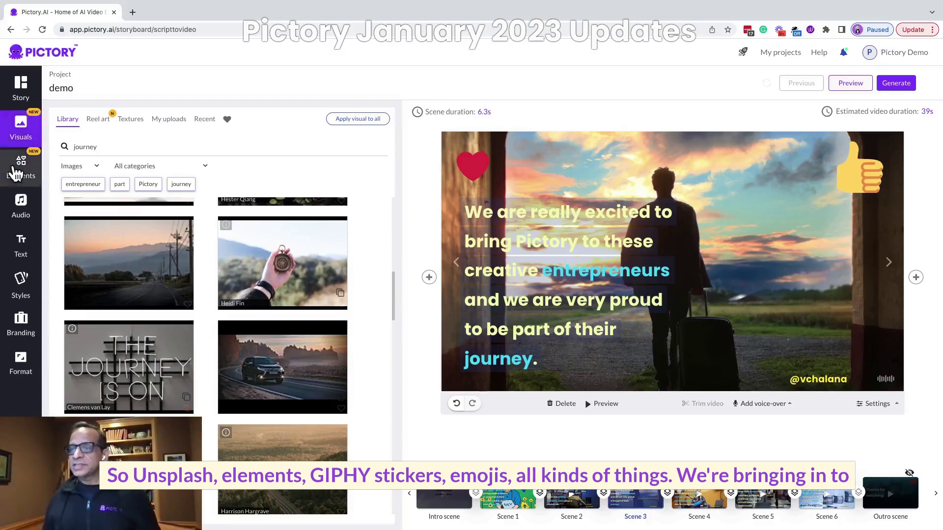
left_click(108, 127)
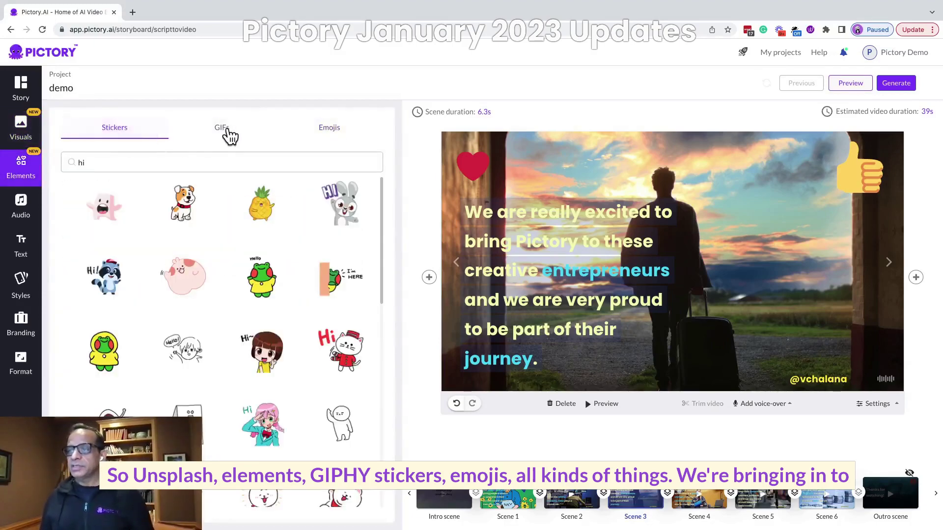
left_click(223, 129)
left_click(24, 127)
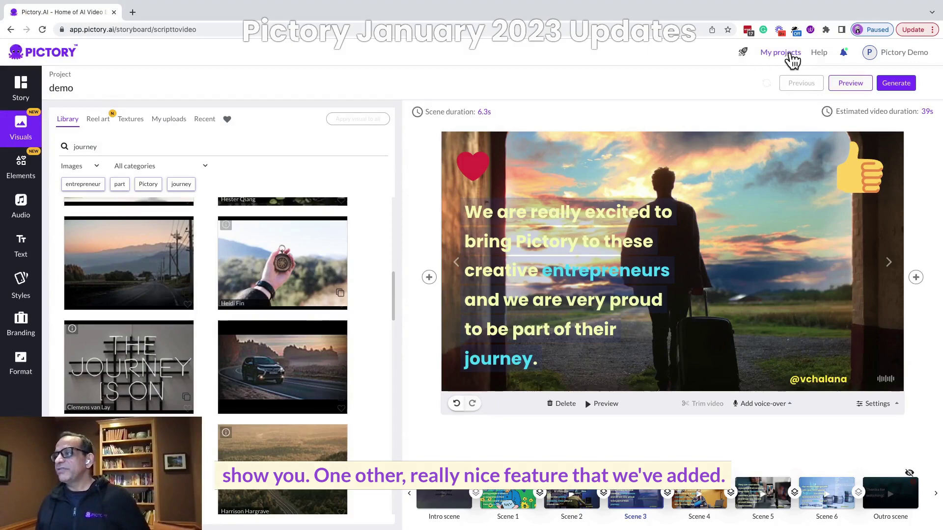
- Open the Obama Demo project folder from My projects
left_click(789, 54)
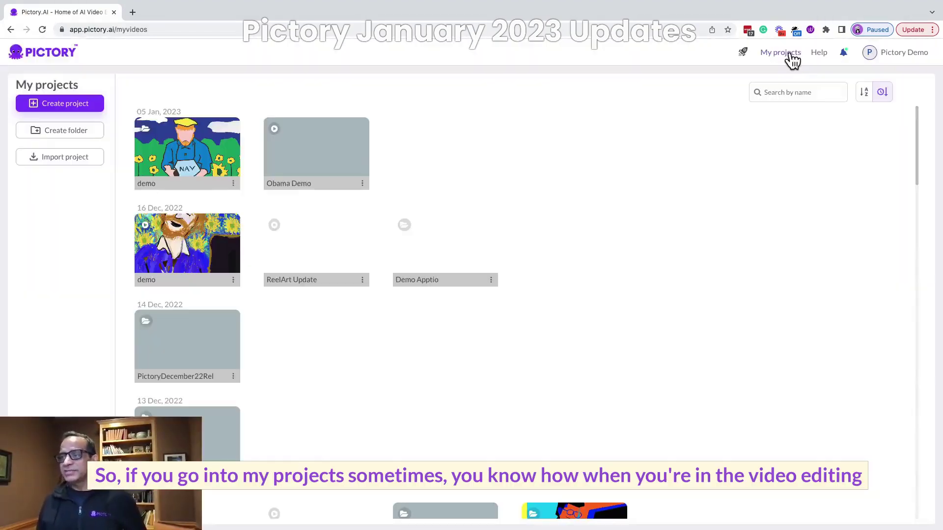
left_click(311, 167)
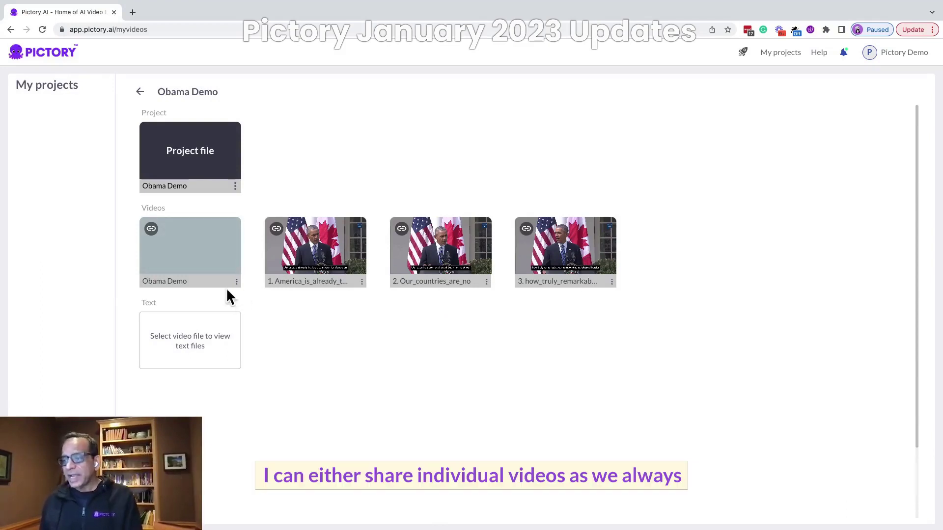
- Generate a share link for the America_is_already_the_top clip and view it in a new tab
left_click(362, 282)
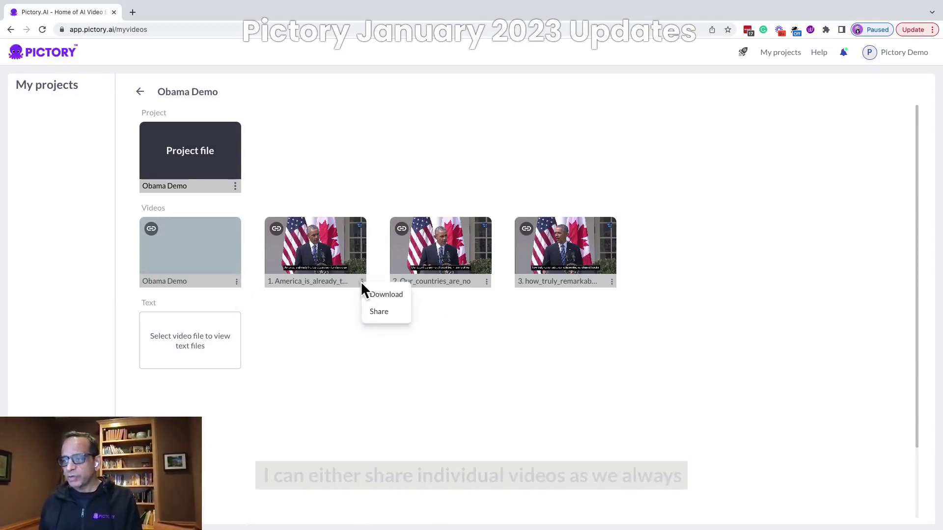
left_click(378, 312)
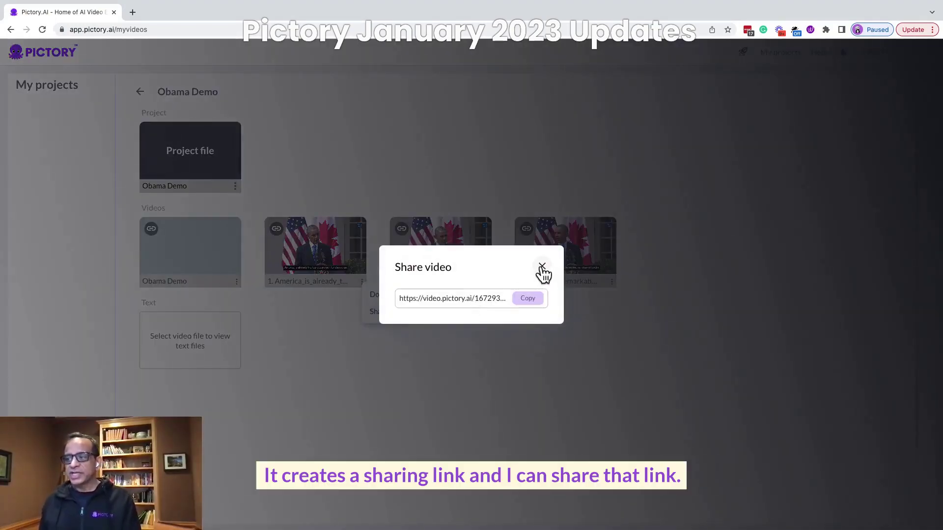
left_click(473, 297)
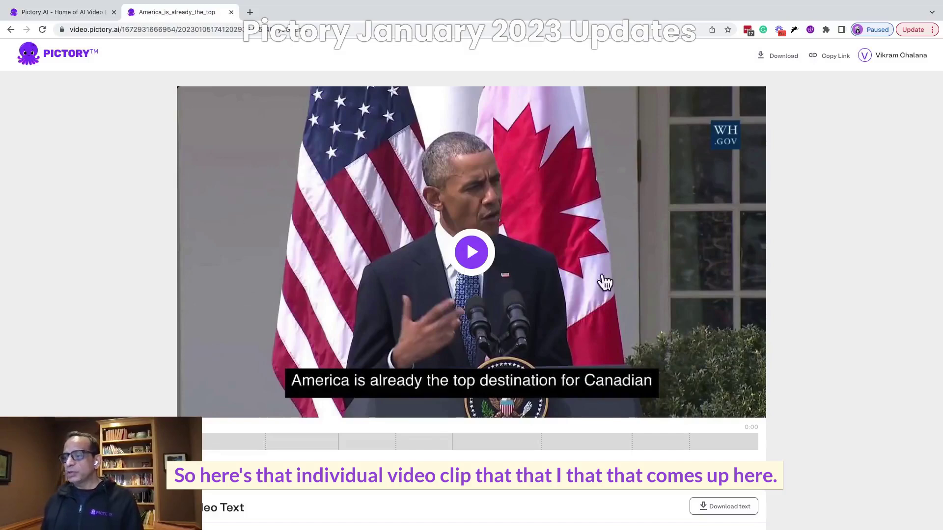
scroll(328, 415, "down", 3)
scroll(329, 415, "up", 2)
scroll(330, 413, "up", 1)
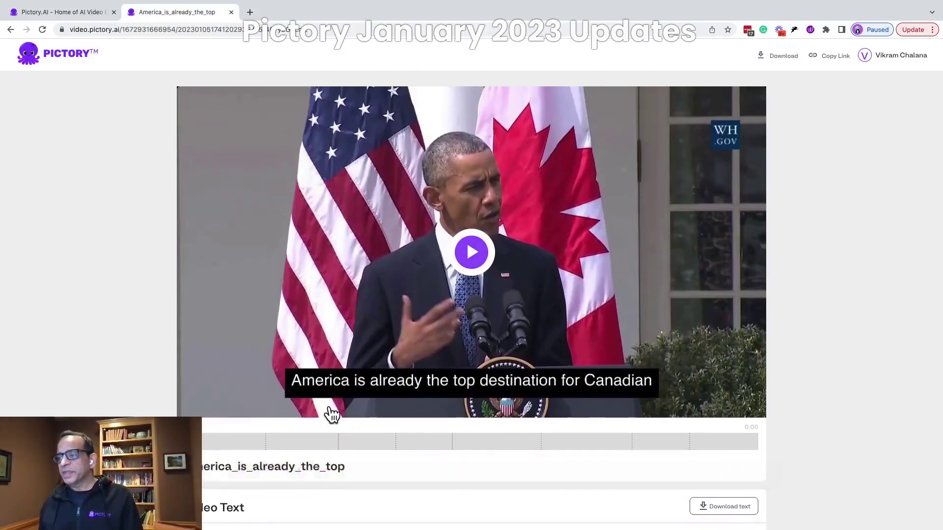
left_click(67, 12)
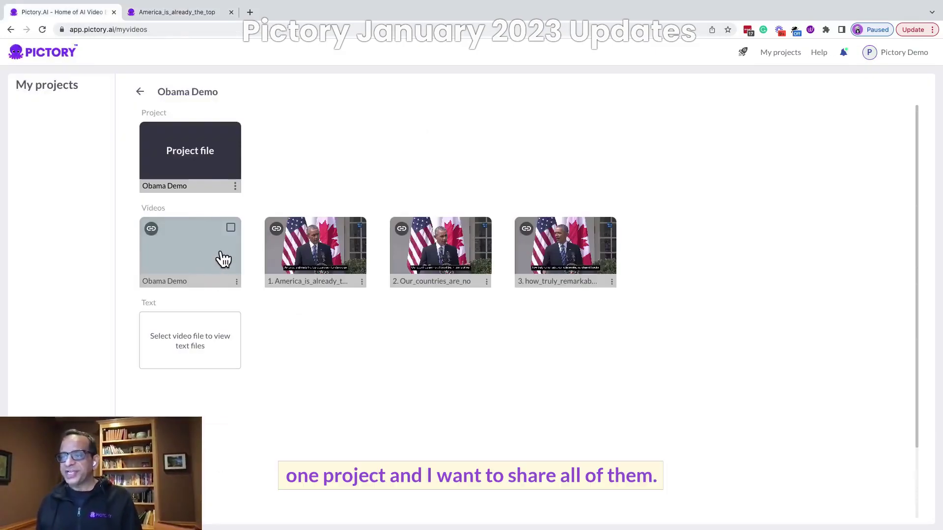
- Select all four Obama Demo videos and copy one combined share link
left_click(231, 227)
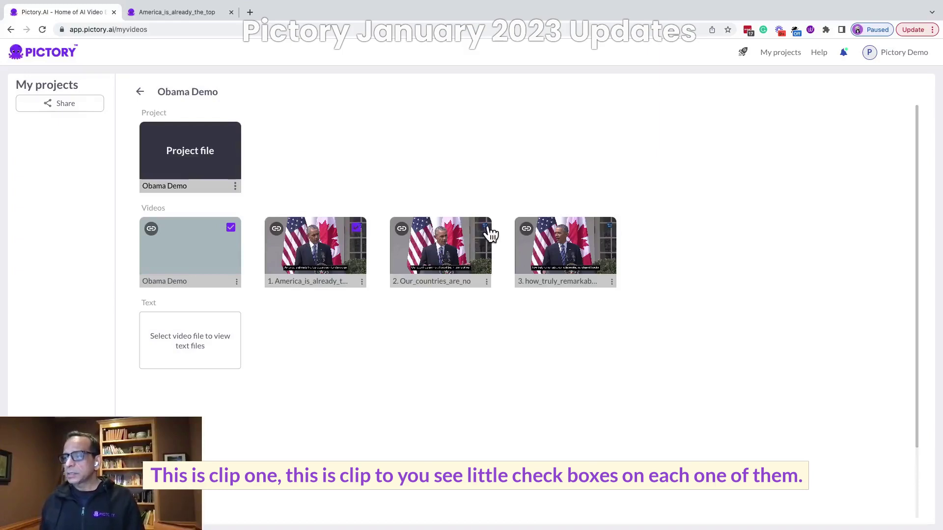
left_click(608, 228)
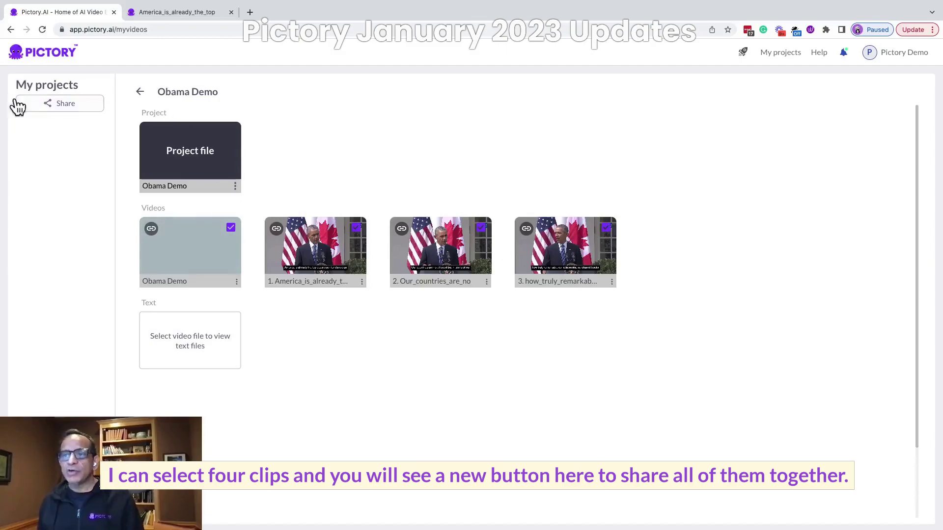
left_click(72, 112)
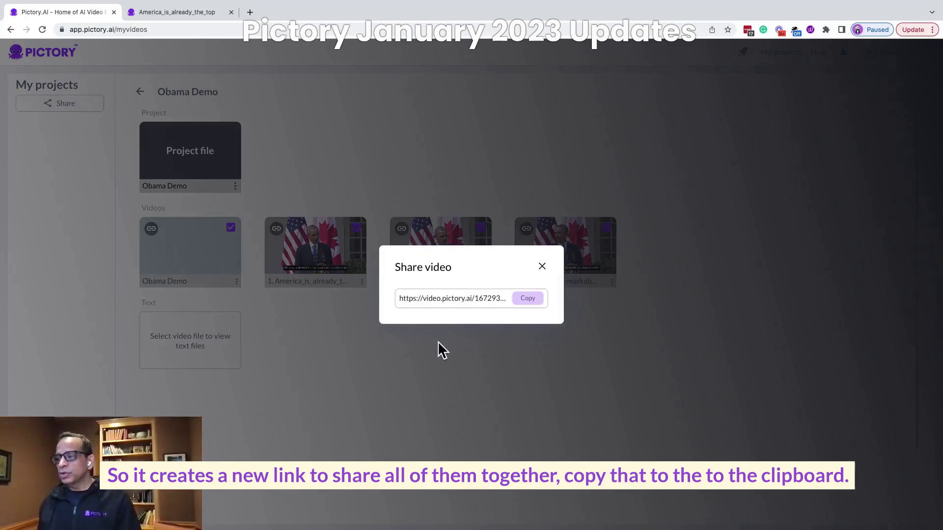
left_click(535, 305)
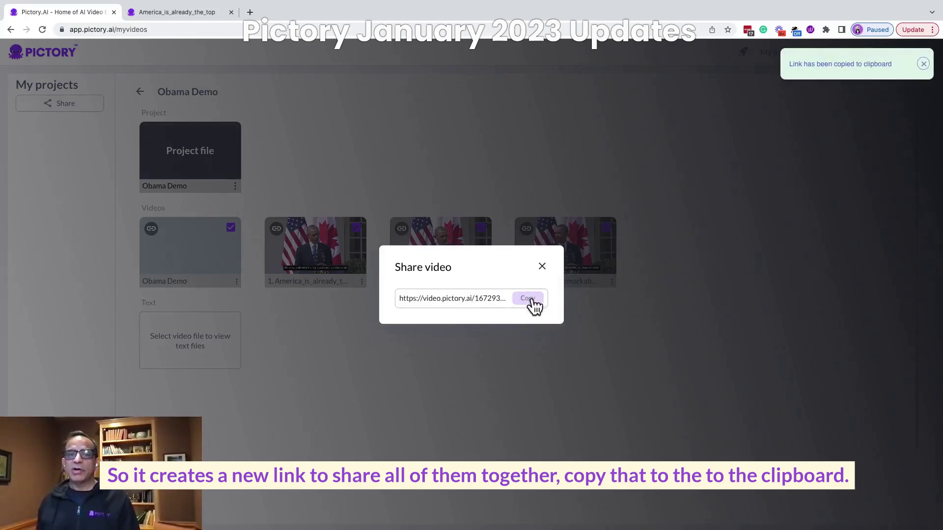
- Load the copied combined share link in a new browser tab
left_click(249, 12)
key("super+v")
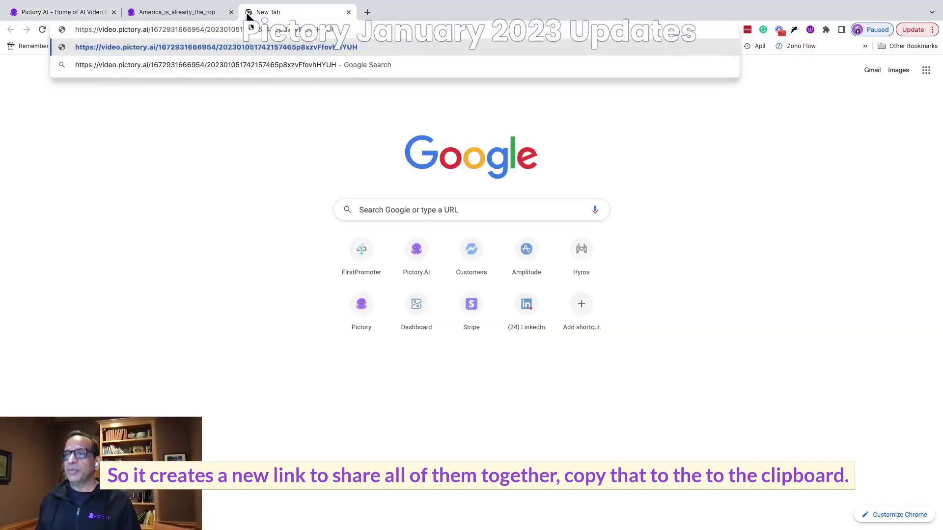
key("Return")
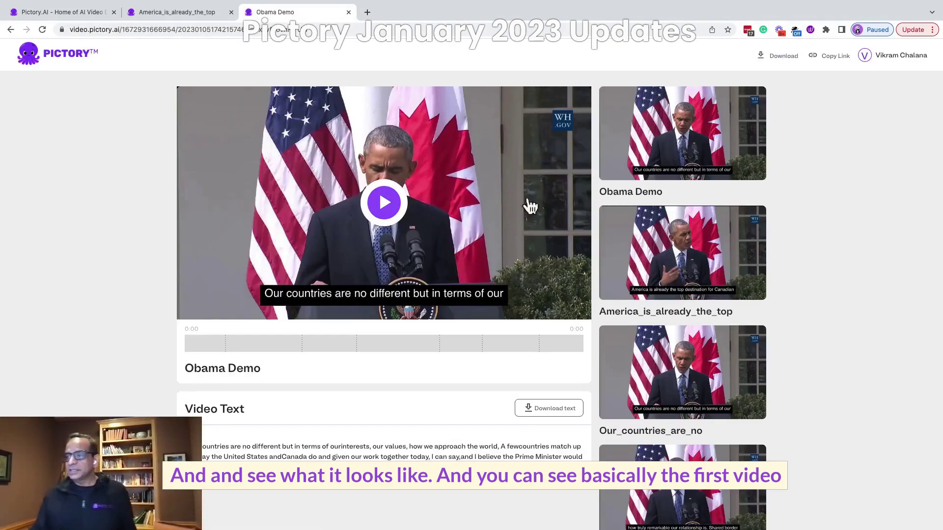
- Play the Obama Demo, America_is_already_the_top, Our_countries_are_no and how_truly_remarkable_our clips, then return to the projects tab
left_click(607, 309)
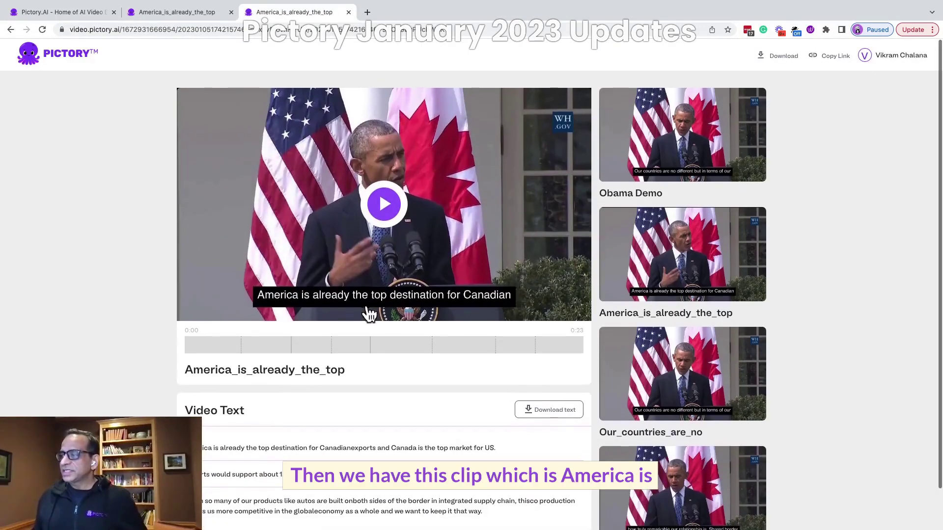
left_click(694, 364)
left_click(703, 486)
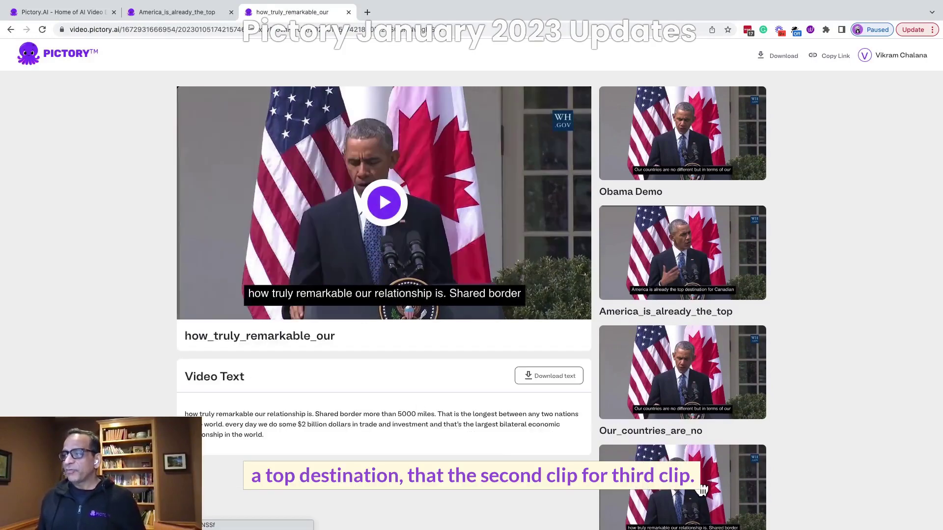
left_click(677, 135)
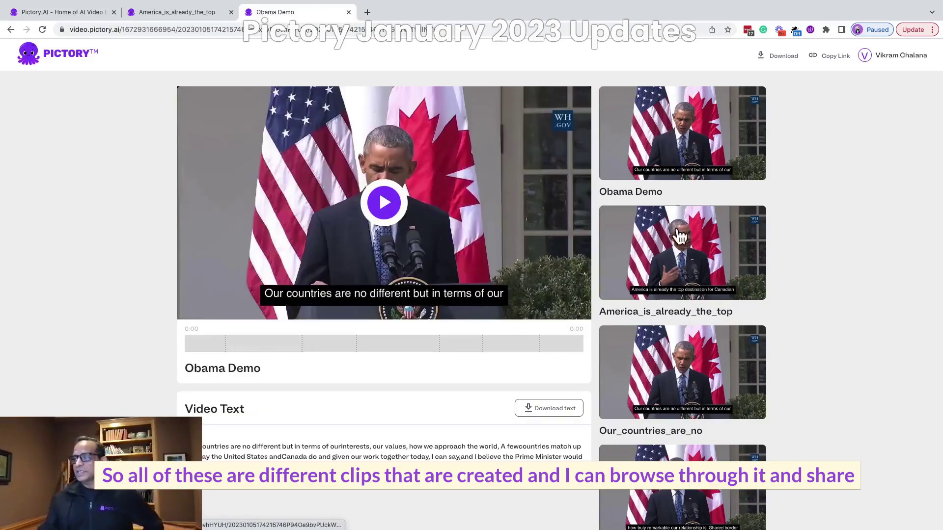
left_click(679, 240)
left_click(686, 384)
left_click(671, 490)
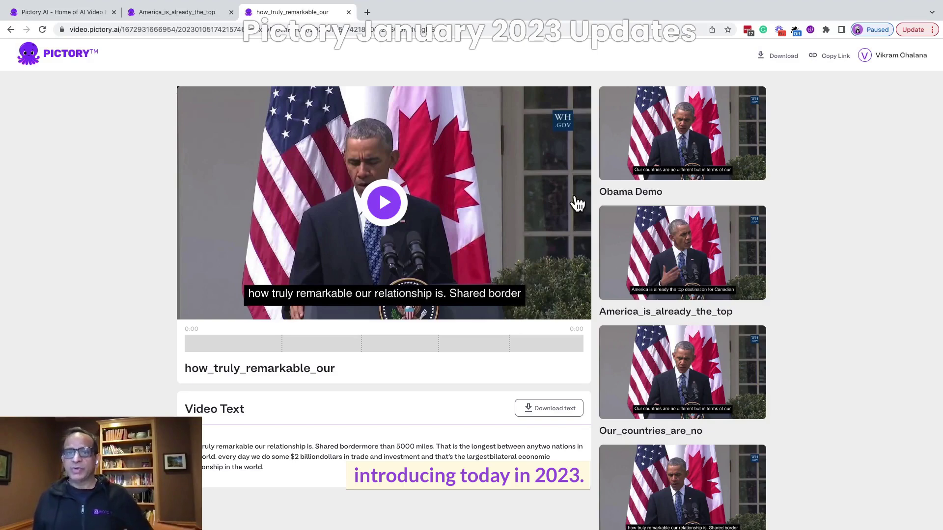
left_click(57, 14)
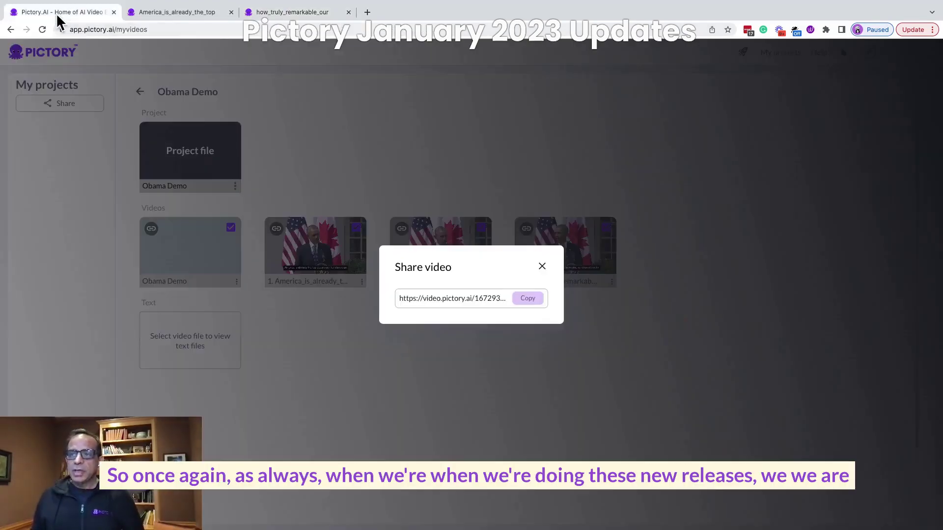